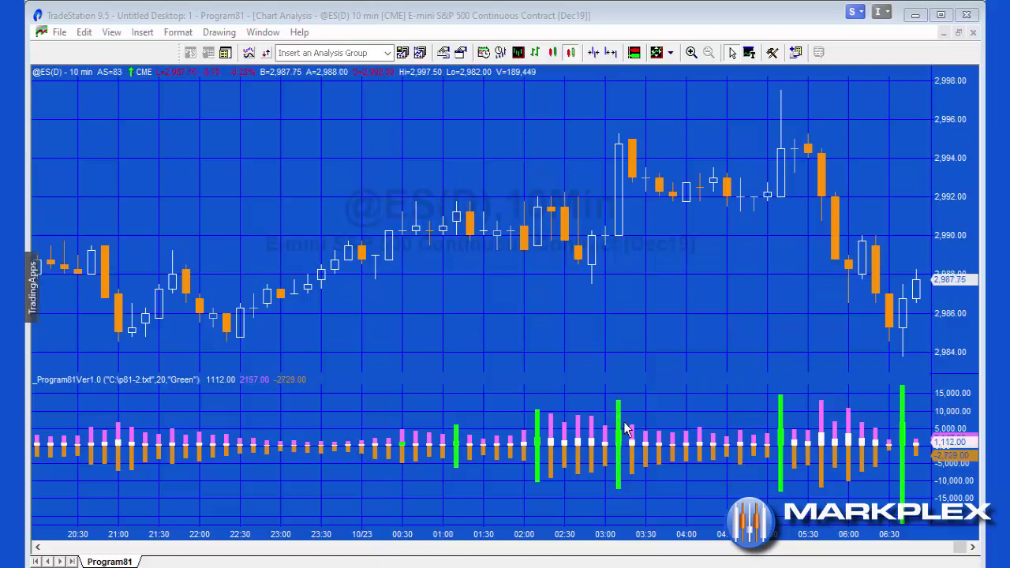
# Review Program81's inputs (C:\p81-2.txt, ExtremeNum 20, Green), then reopen the Analysis Techniques list
pyautogui.click(176, 37)
pyautogui.click(208, 73)
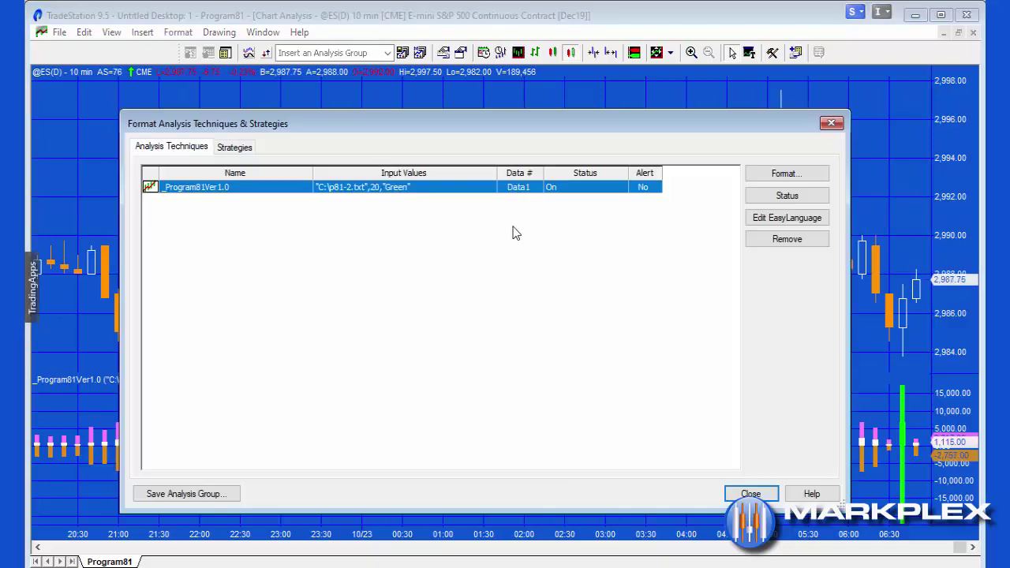
pyautogui.click(401, 195)
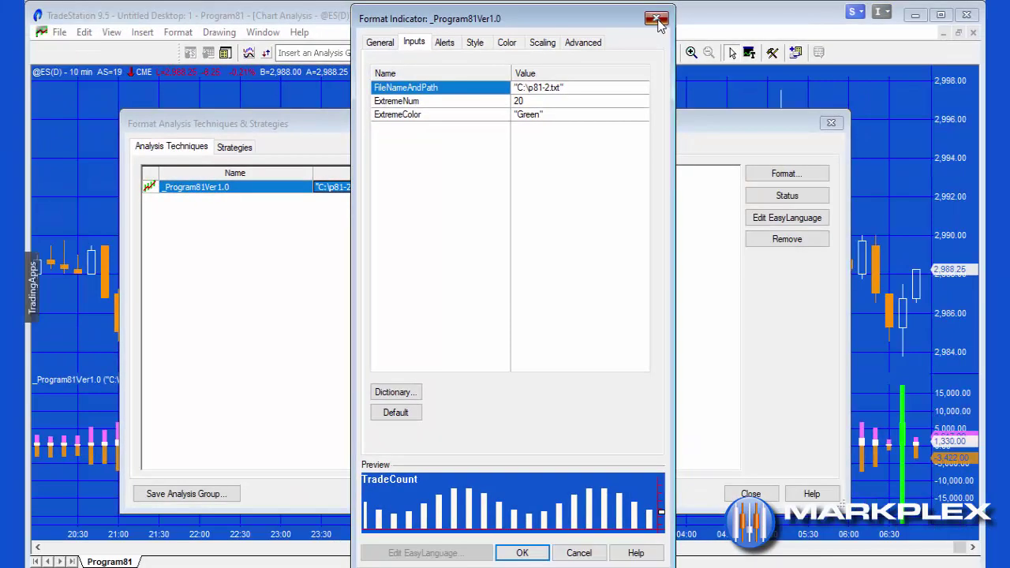
pyautogui.click(854, 45)
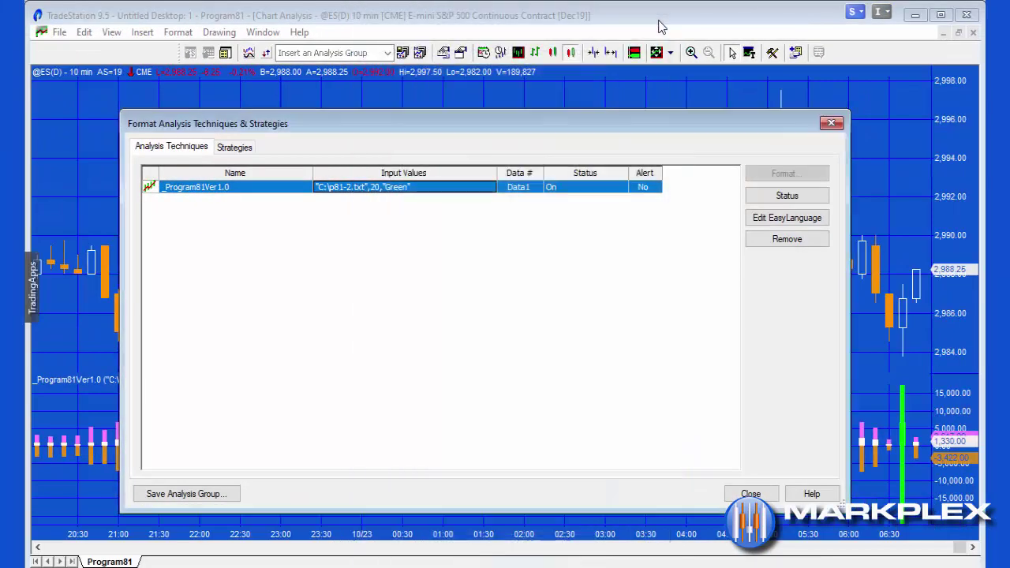
pyautogui.click(1009, 320)
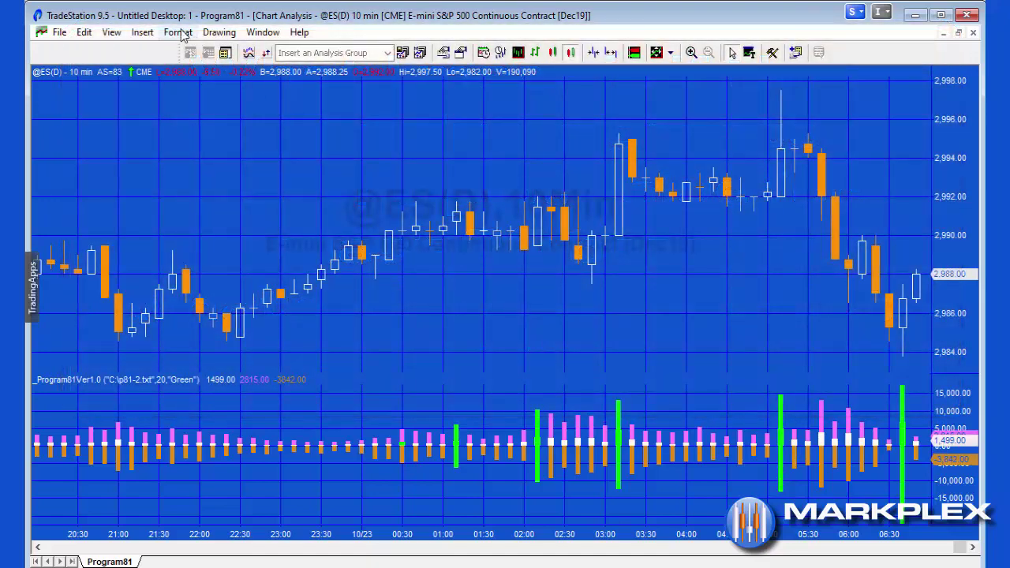
pyautogui.click(178, 32)
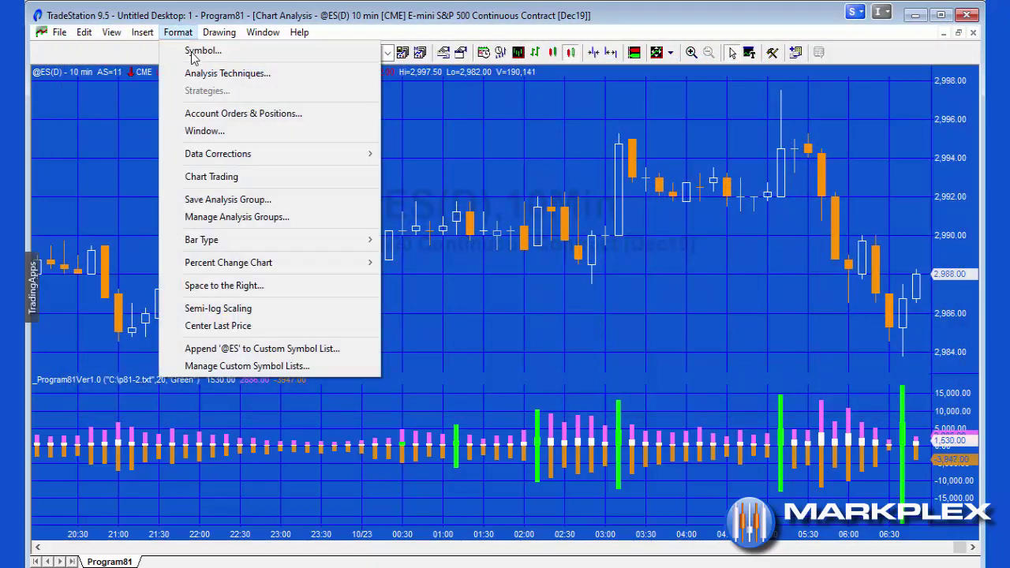
pyautogui.click(239, 74)
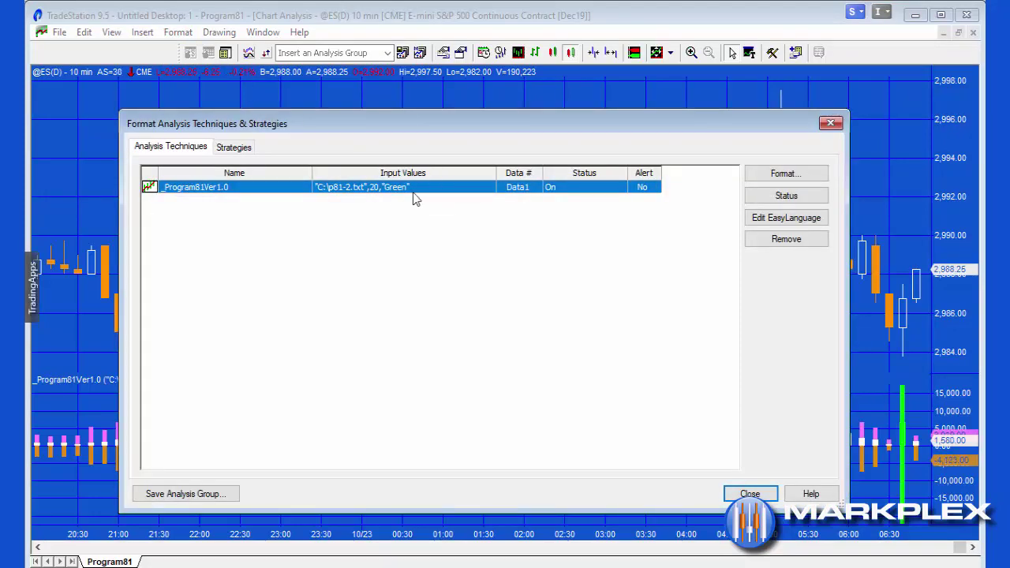
# Close the techniques list and scroll the Program81 code up to the LegacyColorFromColObject method
pyautogui.click(831, 123)
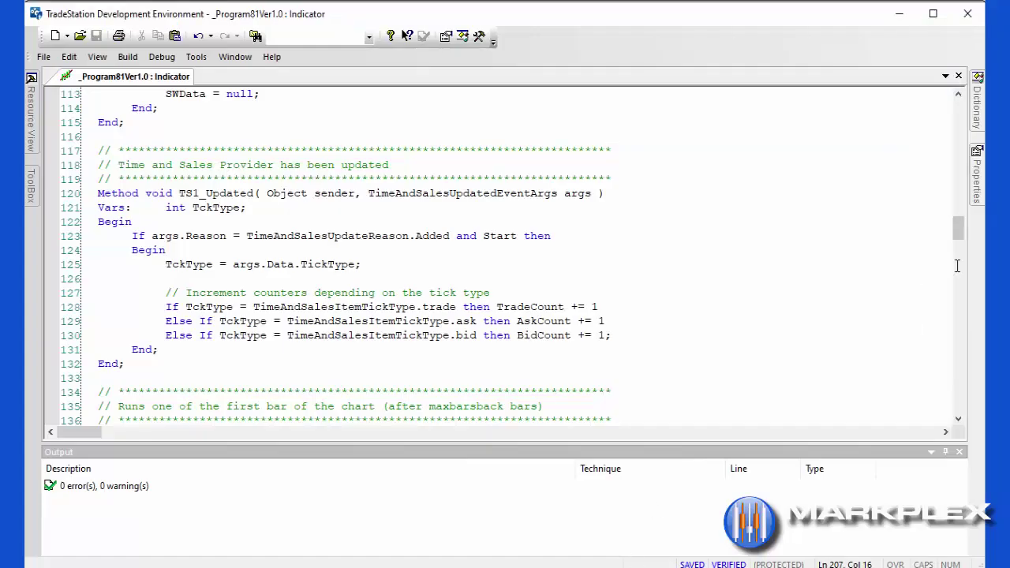
pyautogui.moveTo(959, 229); pyautogui.dragTo(957, 203)
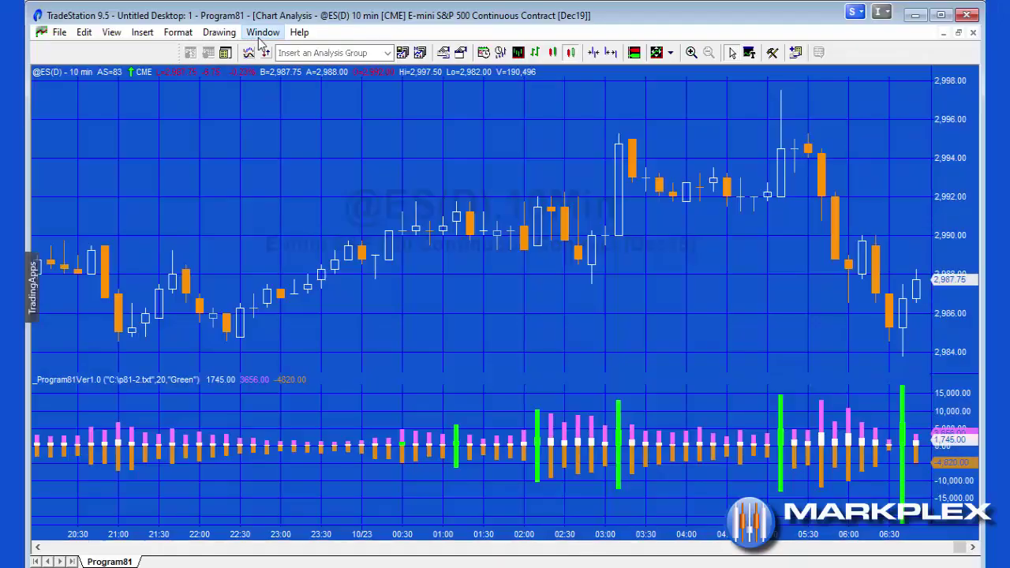
# Tile all open chart windows to show the five Program81 charts at once
pyautogui.click(260, 35)
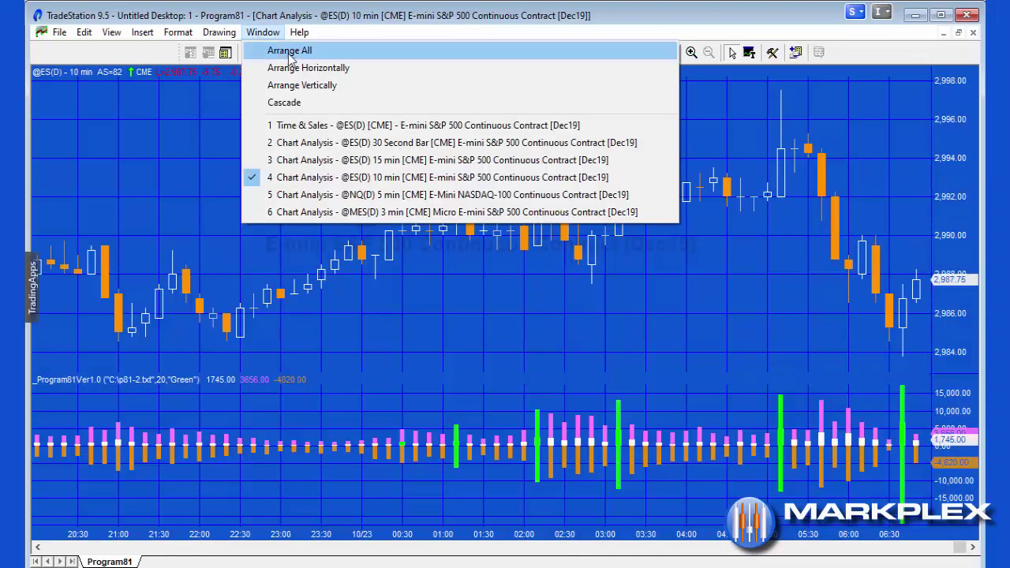
pyautogui.click(290, 52)
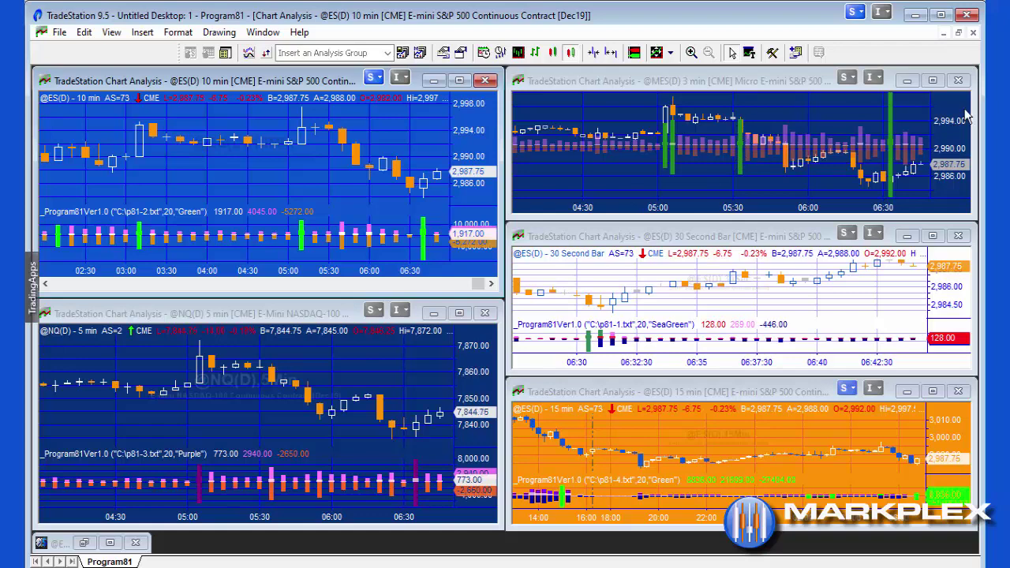
pyautogui.click(461, 81)
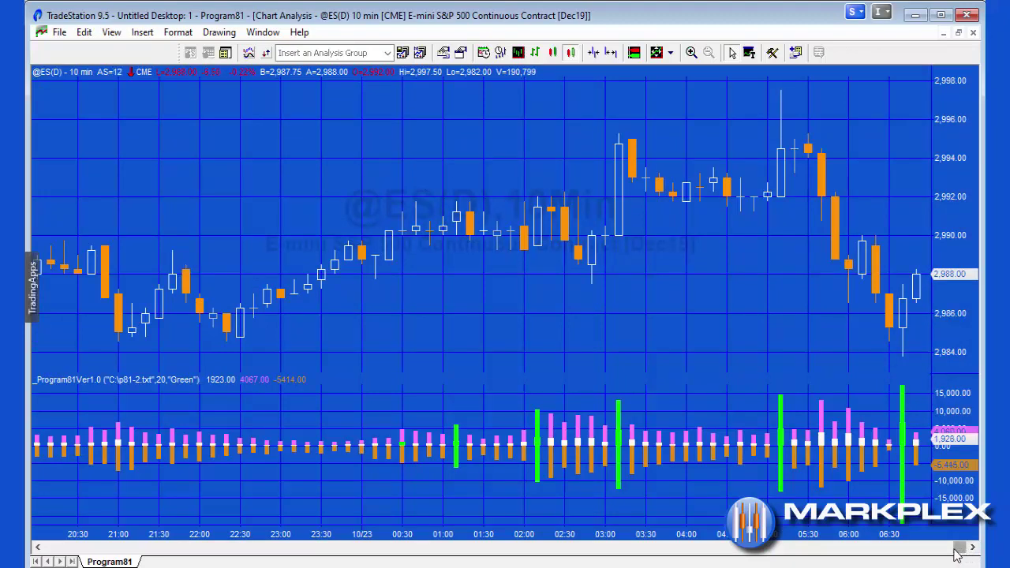
pyautogui.moveTo(953, 549); pyautogui.dragTo(701, 560)
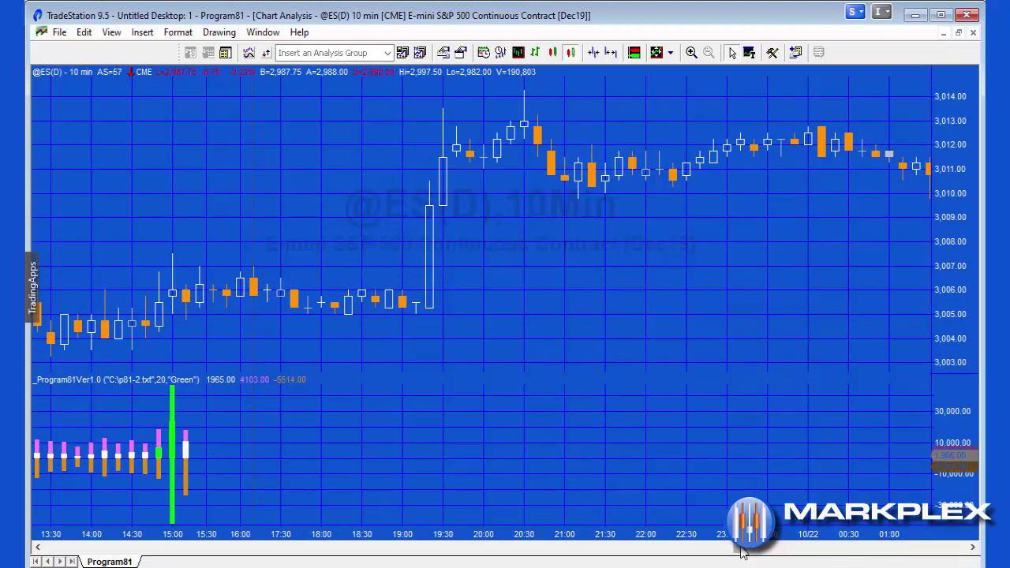
pyautogui.moveTo(741, 552); pyautogui.dragTo(974, 550)
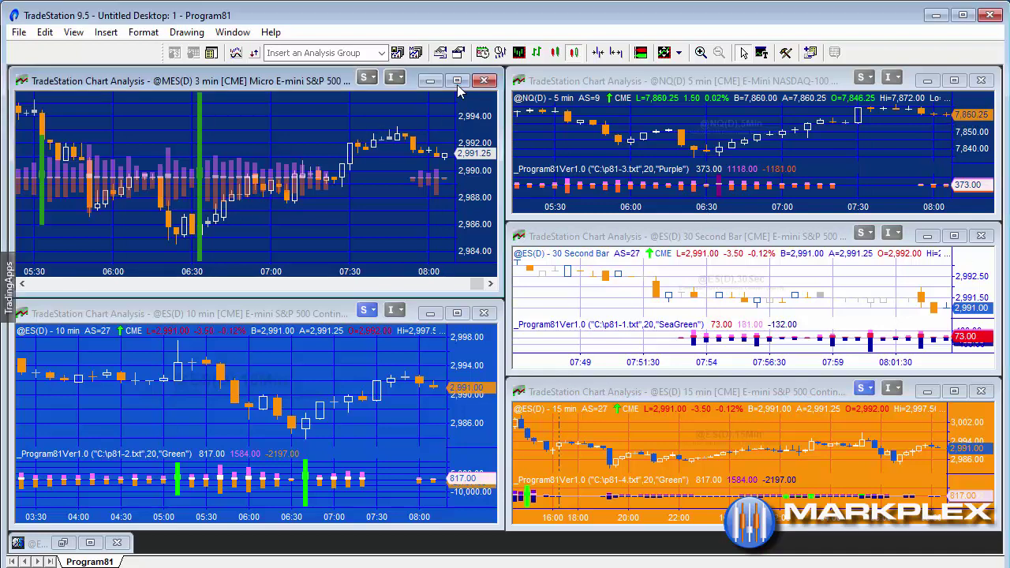
# Switch to the NQ 5-minute chart and open its Program81 indicator settings
pyautogui.click(457, 80)
pyautogui.click(251, 33)
pyautogui.click(323, 177)
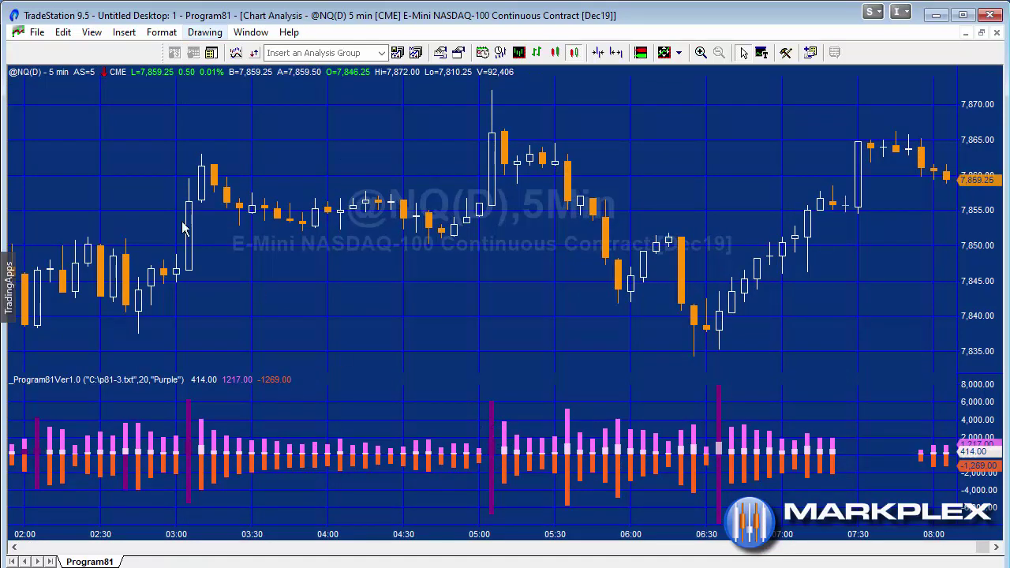
pyautogui.click(165, 35)
pyautogui.click(186, 73)
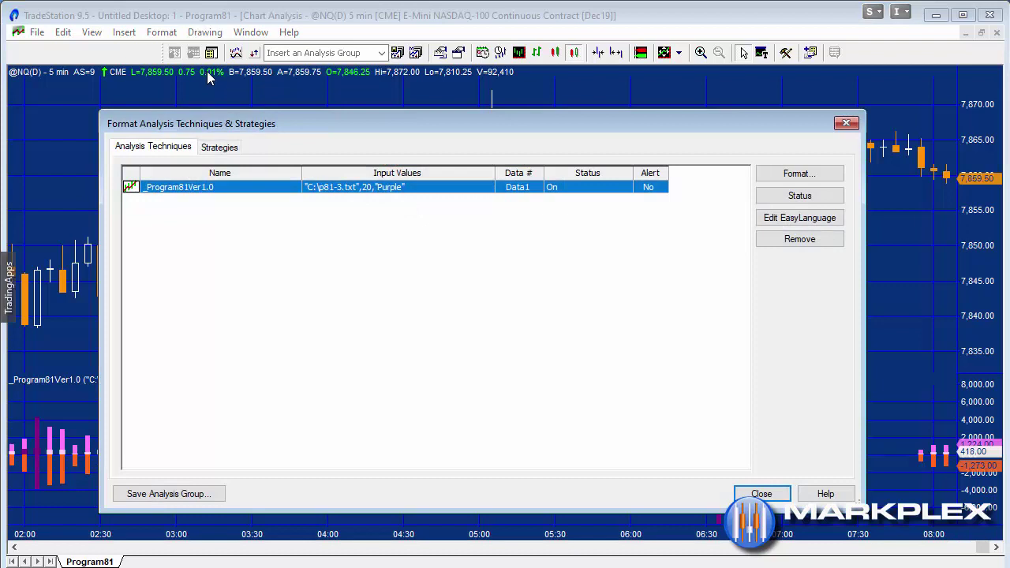
pyautogui.click(793, 173)
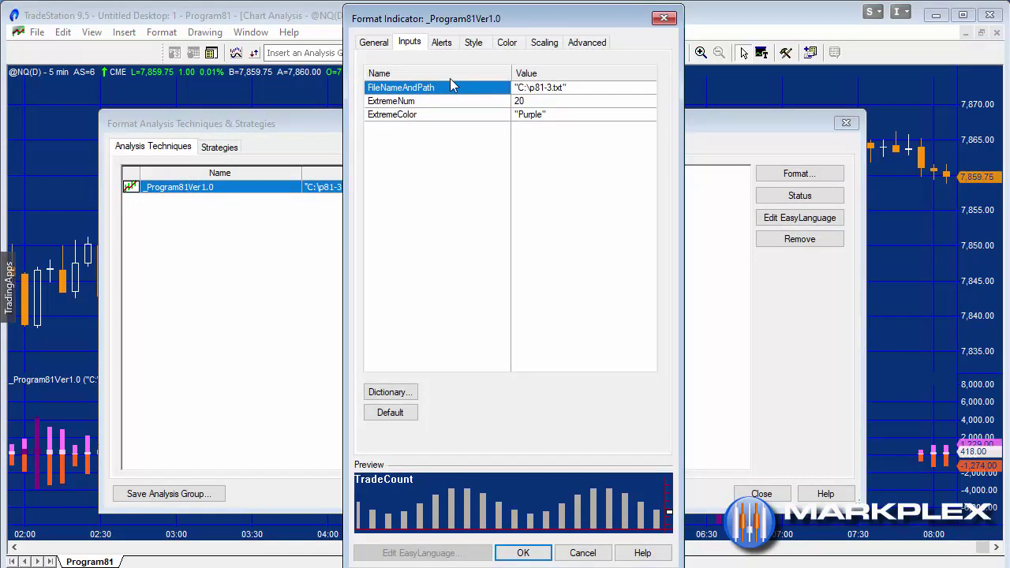
# Review the histogram style of TradeCount, BidCount and AskCount, noting TradeCount's 30% transparency
pyautogui.click(474, 44)
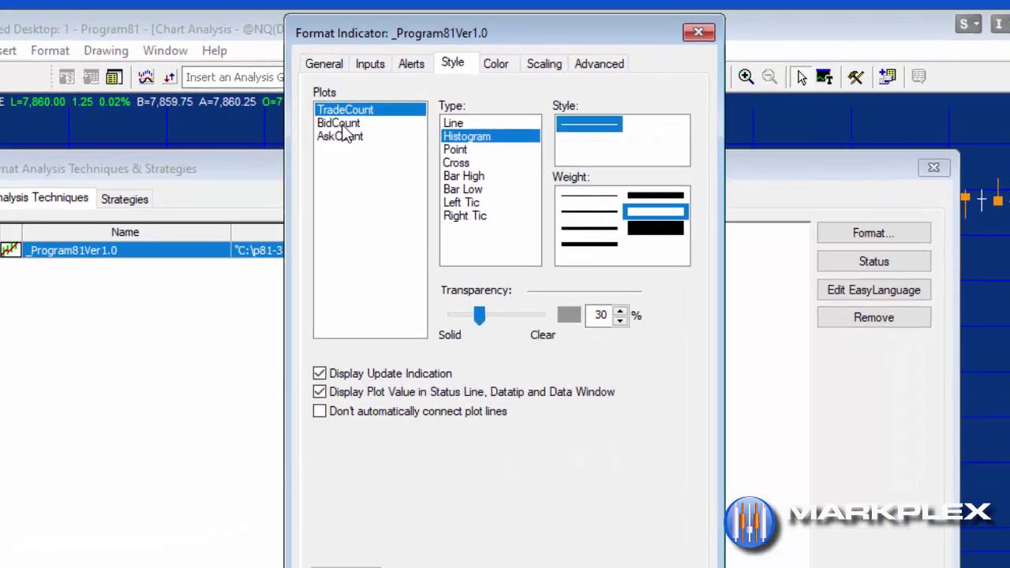
pyautogui.click(341, 124)
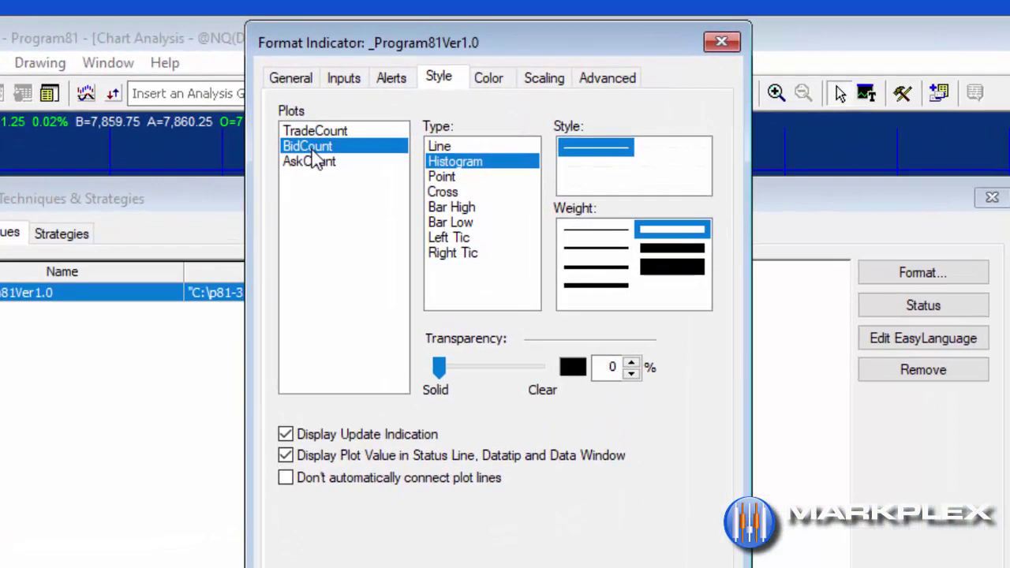
pyautogui.click(344, 135)
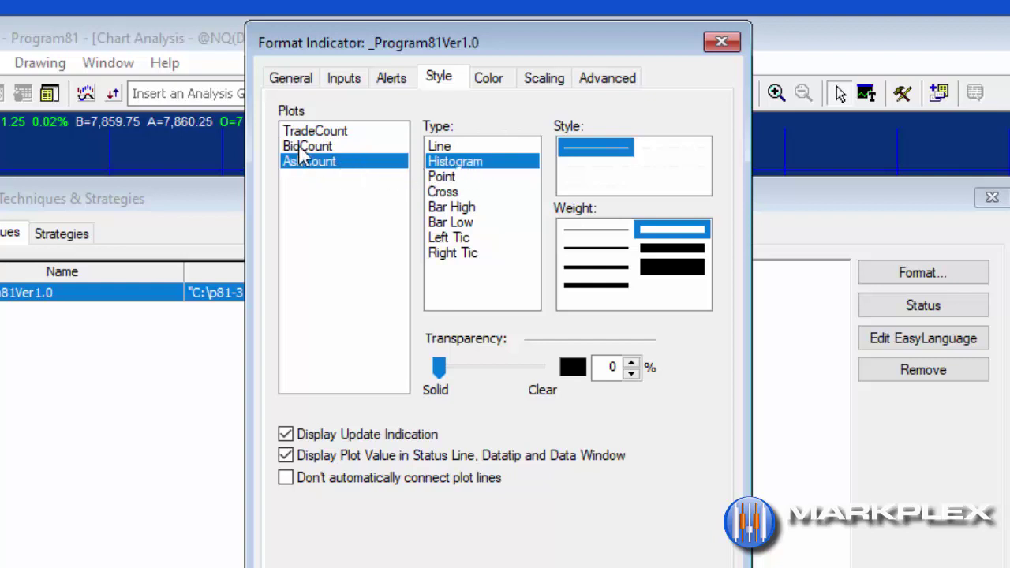
pyautogui.click(302, 154)
pyautogui.click(321, 164)
pyautogui.click(341, 132)
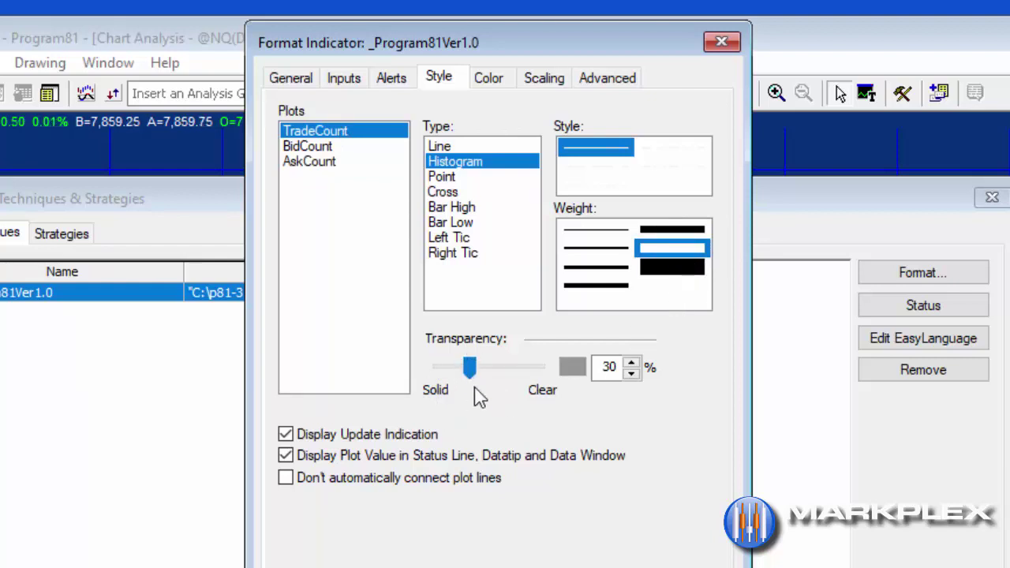
pyautogui.click(323, 148)
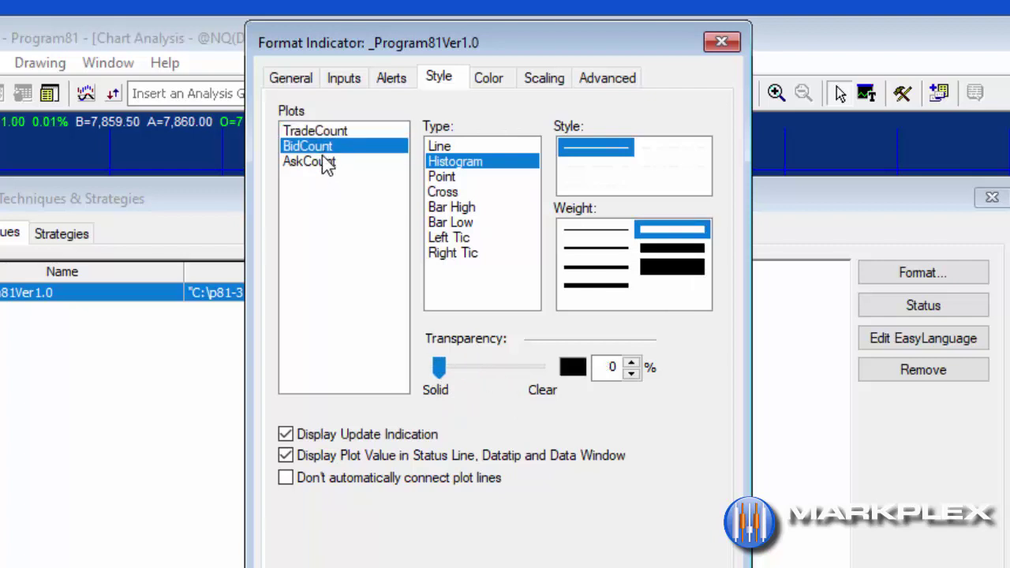
pyautogui.click(328, 132)
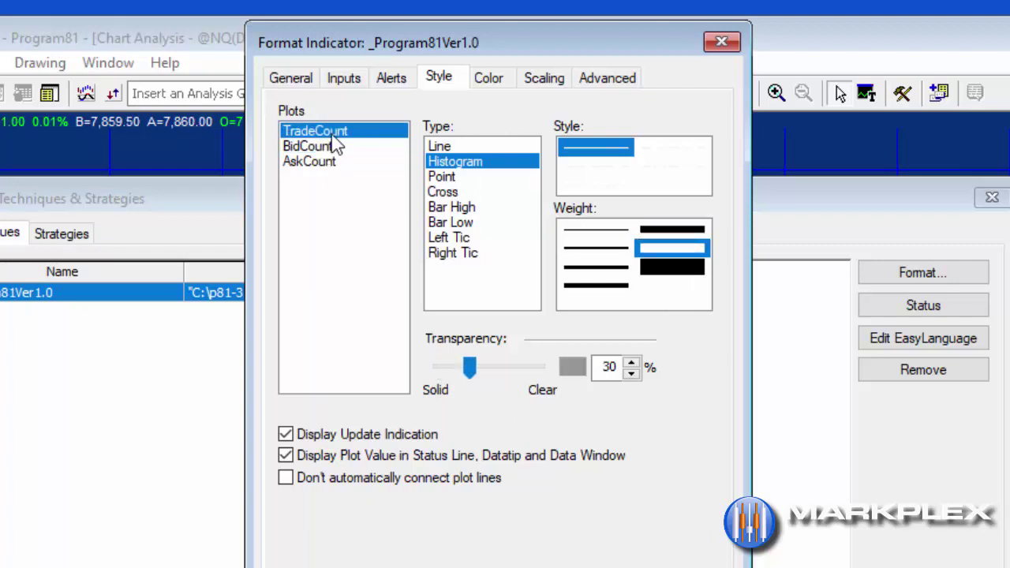
pyautogui.click(325, 148)
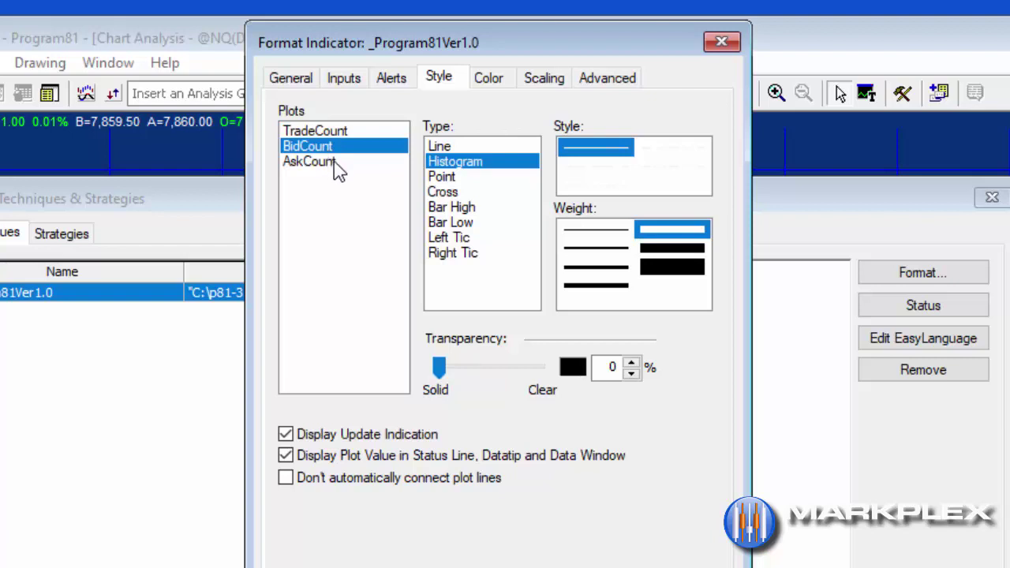
pyautogui.click(336, 163)
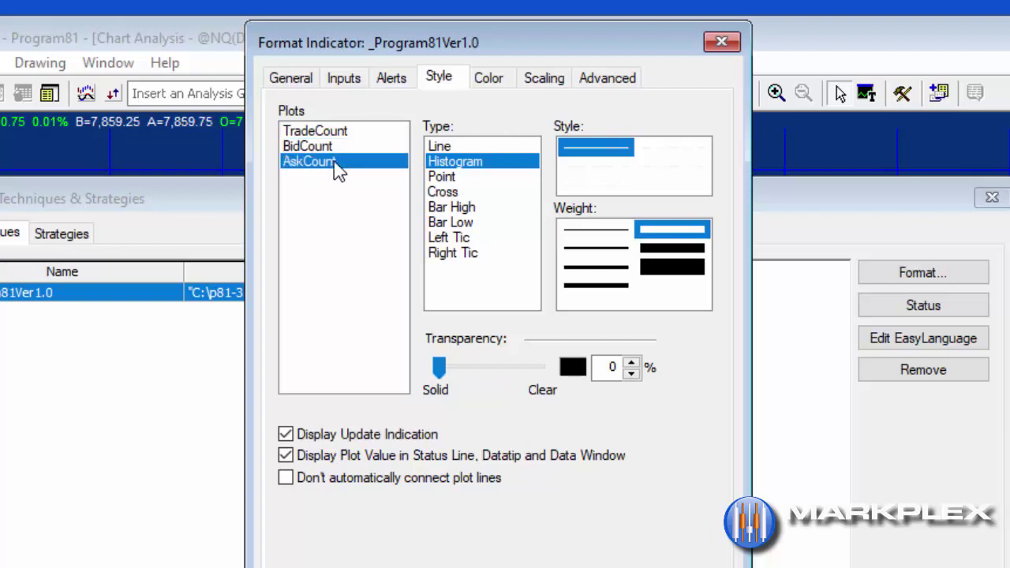
# Check the BidCount, AskCount and TradeCount colours and the right-axis, sub-graph 2 scaling, then close
pyautogui.click(496, 82)
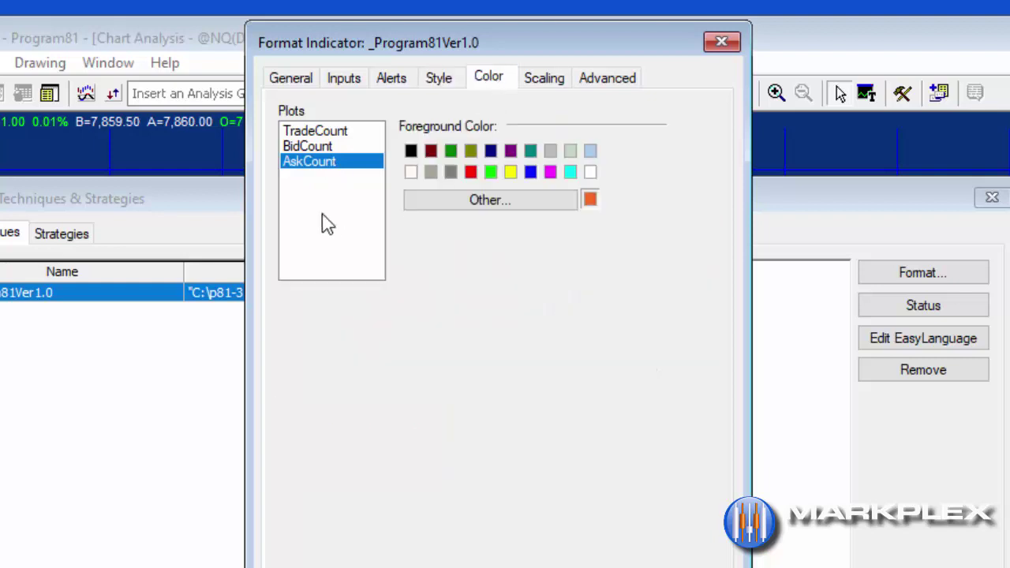
pyautogui.click(325, 149)
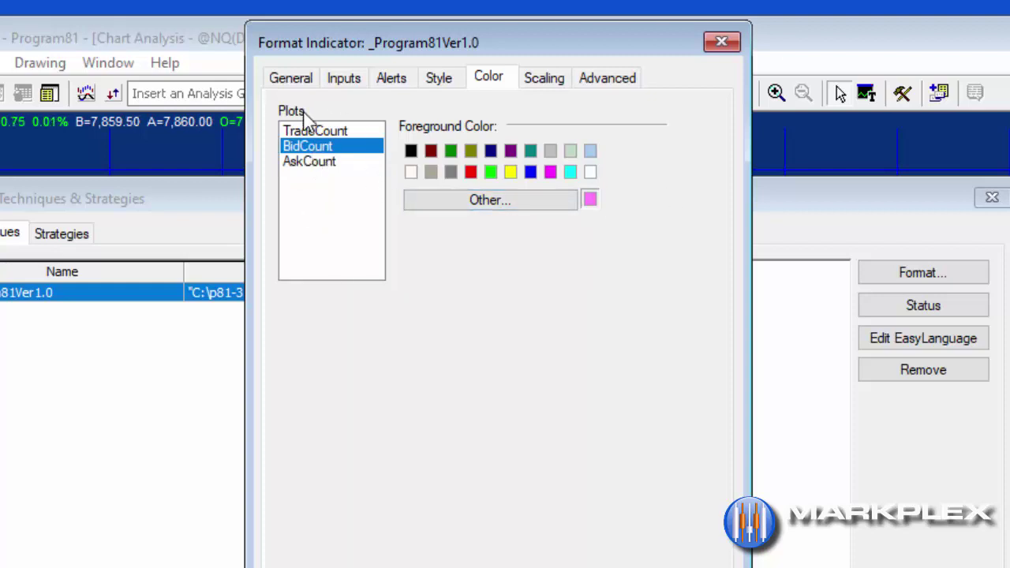
pyautogui.click(329, 166)
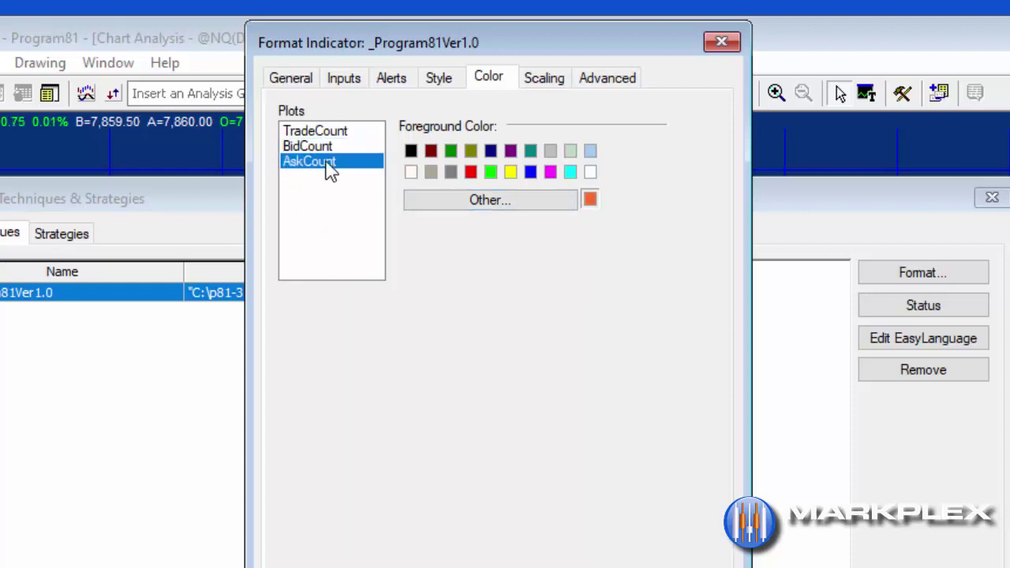
pyautogui.click(330, 133)
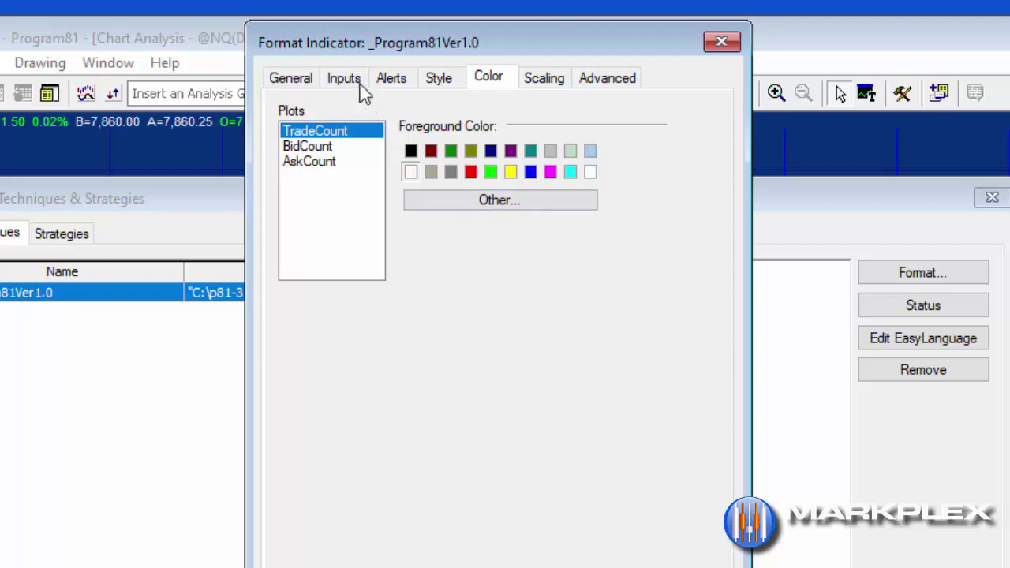
pyautogui.click(546, 84)
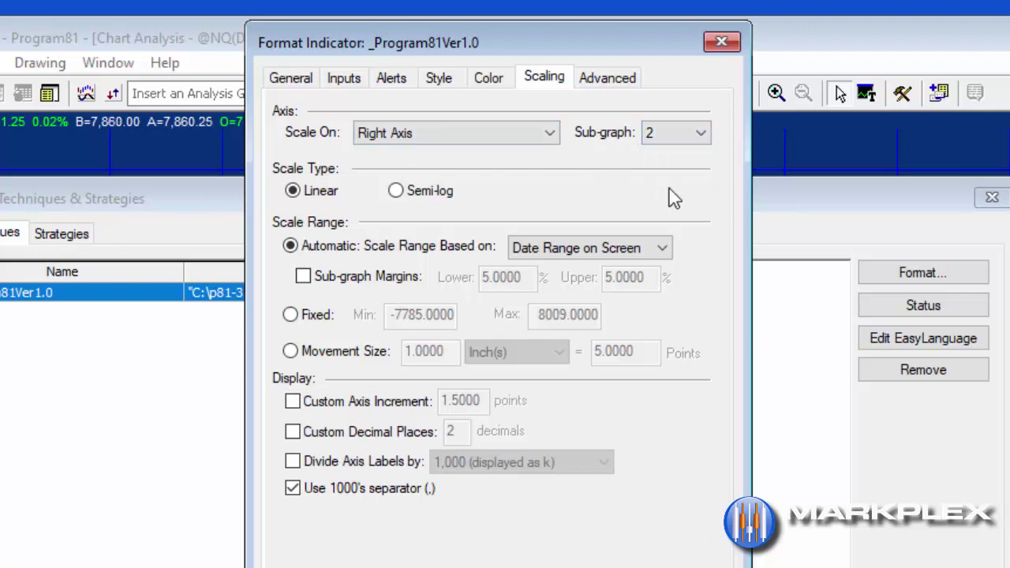
pyautogui.click(724, 44)
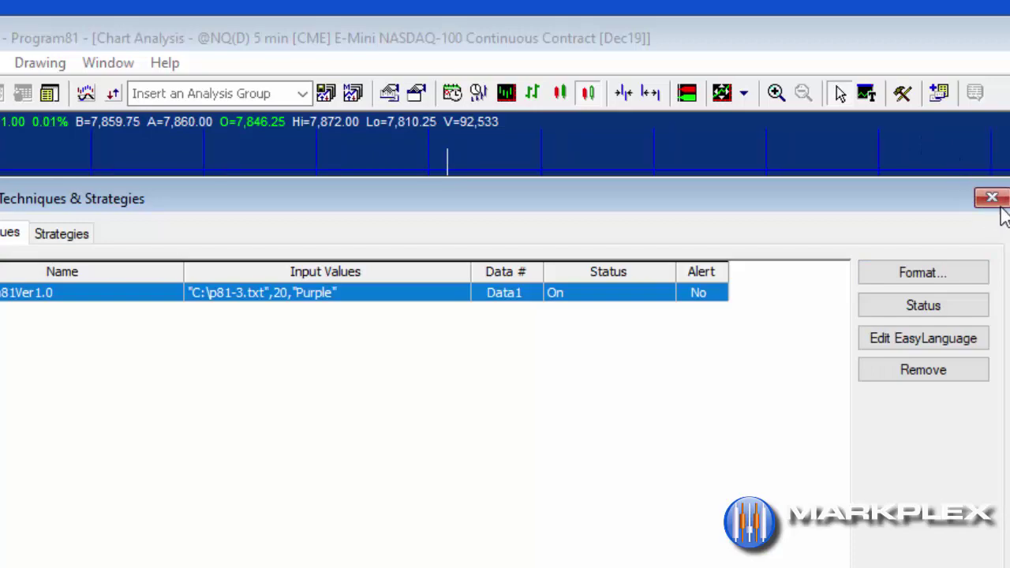
# Close the techniques list and tile all chart windows
pyautogui.click(991, 198)
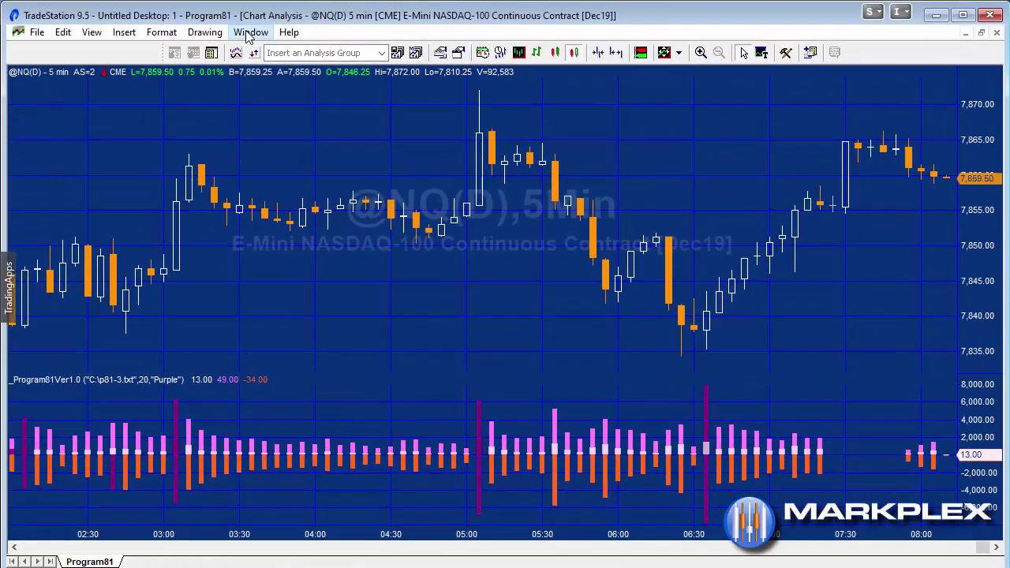
pyautogui.click(108, 62)
pyautogui.click(279, 50)
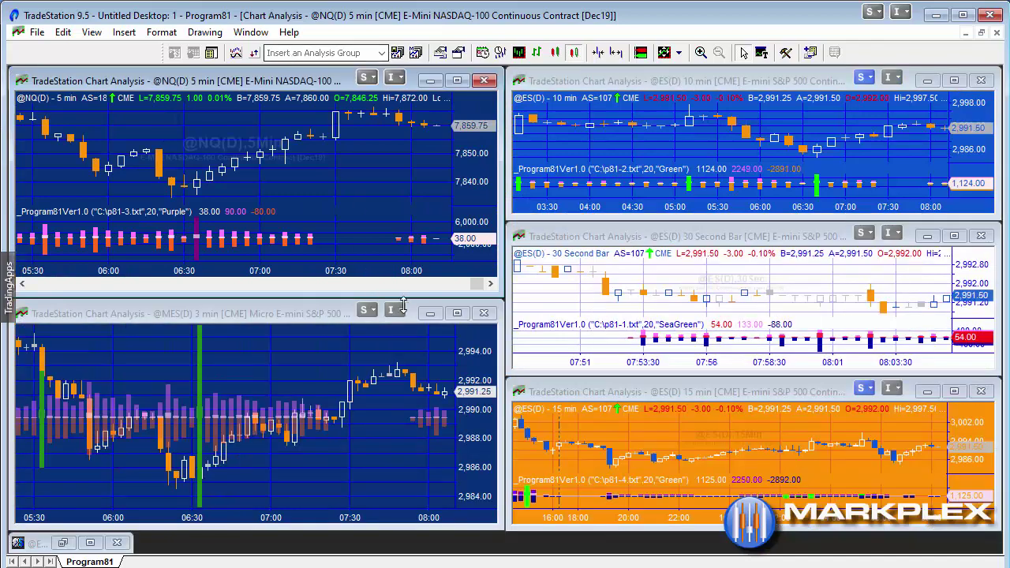
# Maximize the MES 3-minute chart and show its analysis techniques list
pyautogui.click(458, 313)
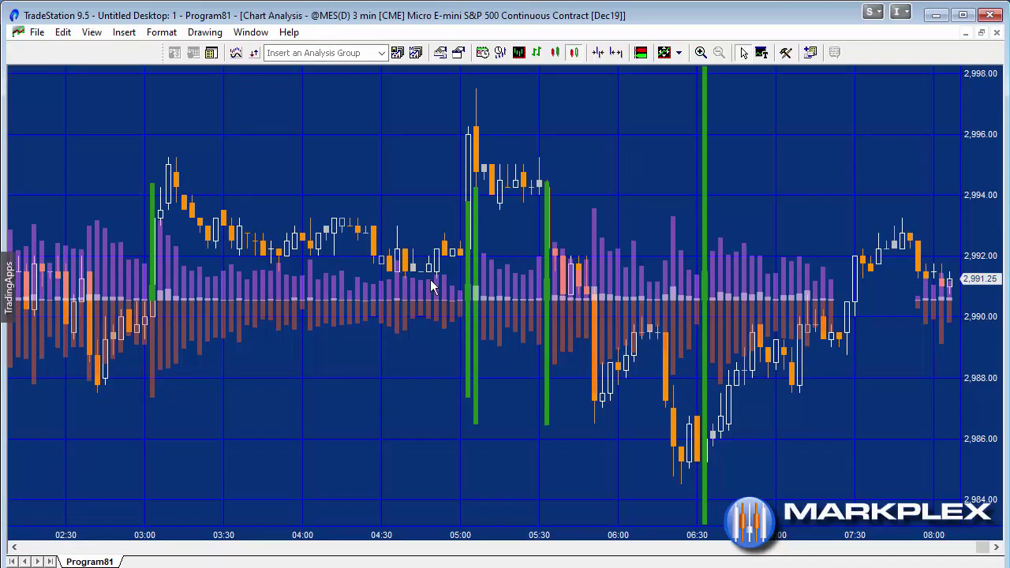
pyautogui.click(165, 37)
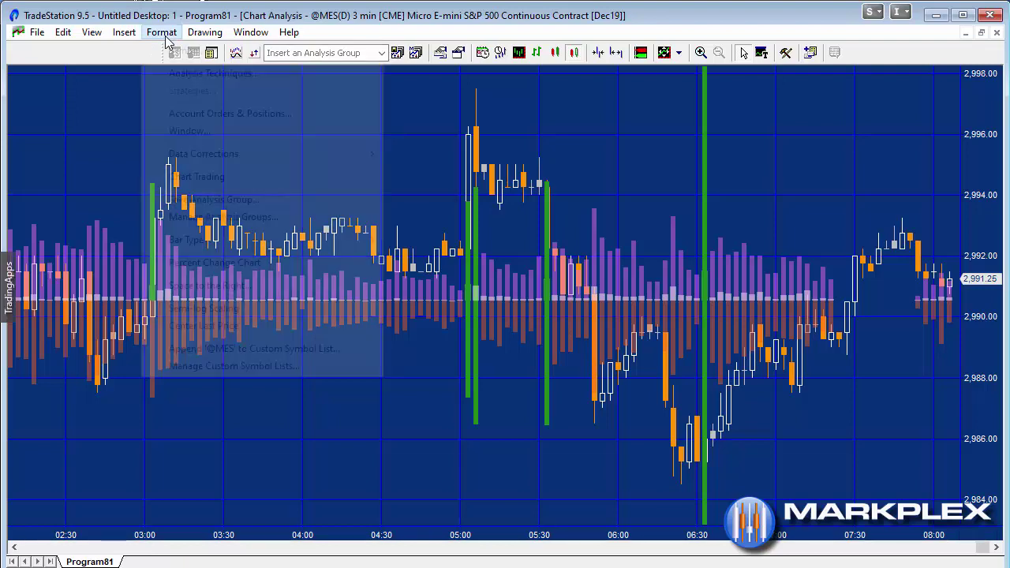
pyautogui.click(191, 75)
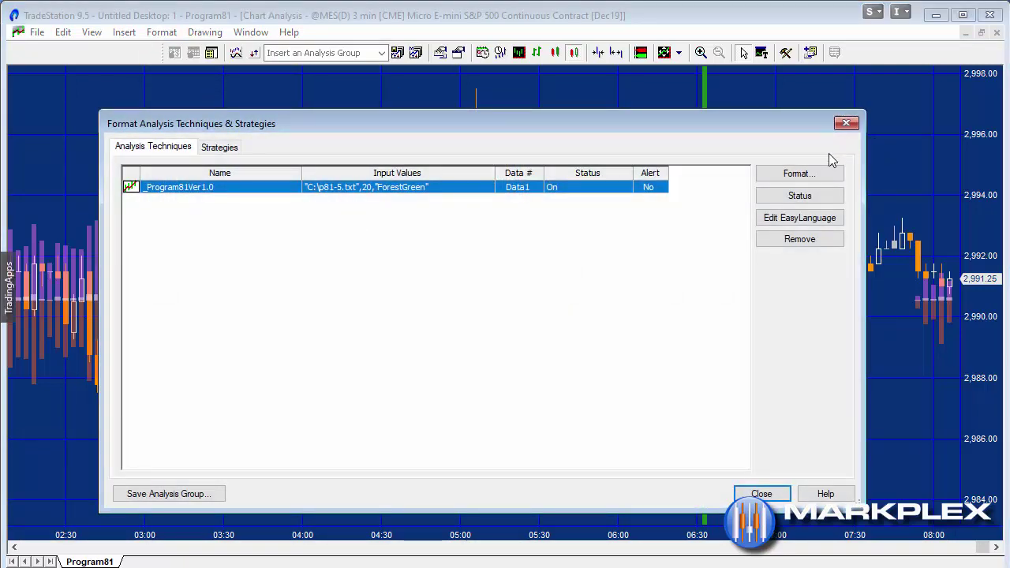
# Inspect the Program81 indicator's scaling (no axis, sub-graph 1) and close without changes
pyautogui.click(808, 178)
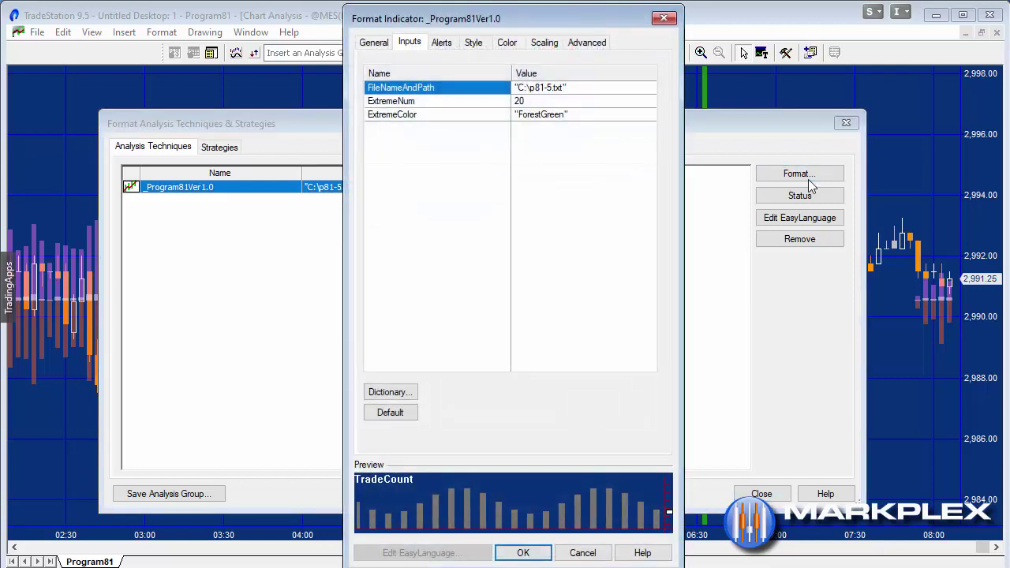
pyautogui.click(542, 44)
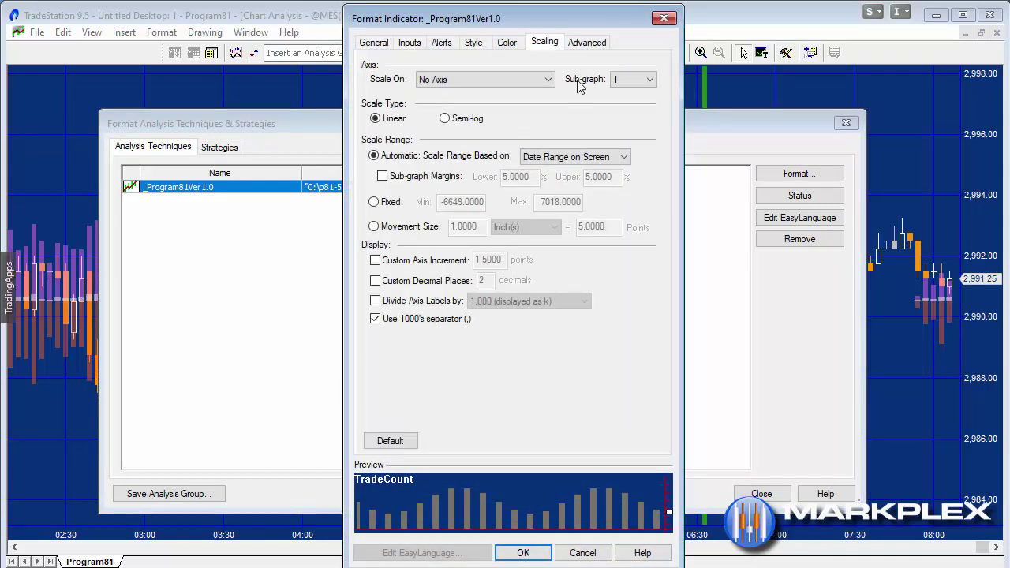
pyautogui.click(615, 80)
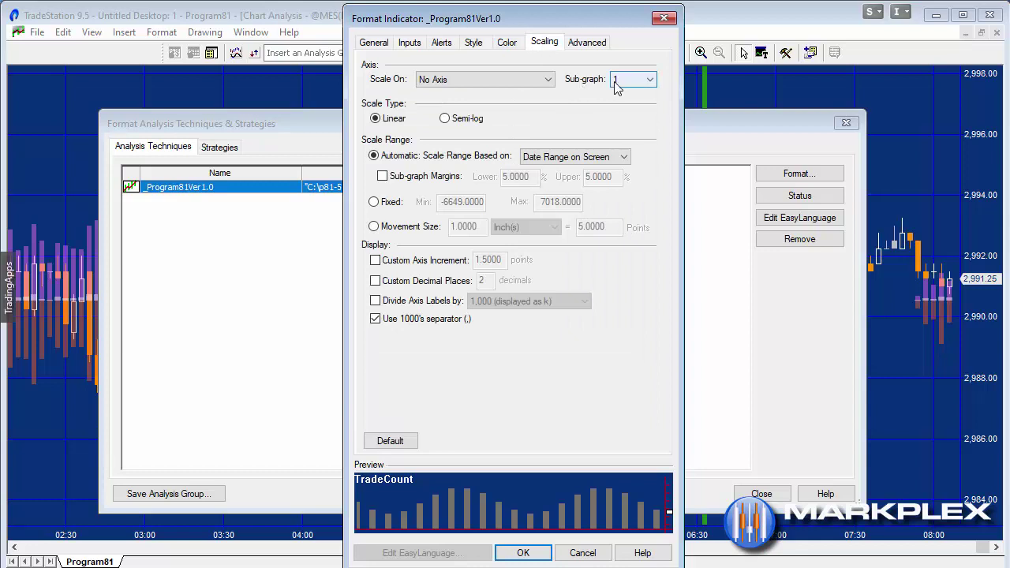
pyautogui.click(442, 80)
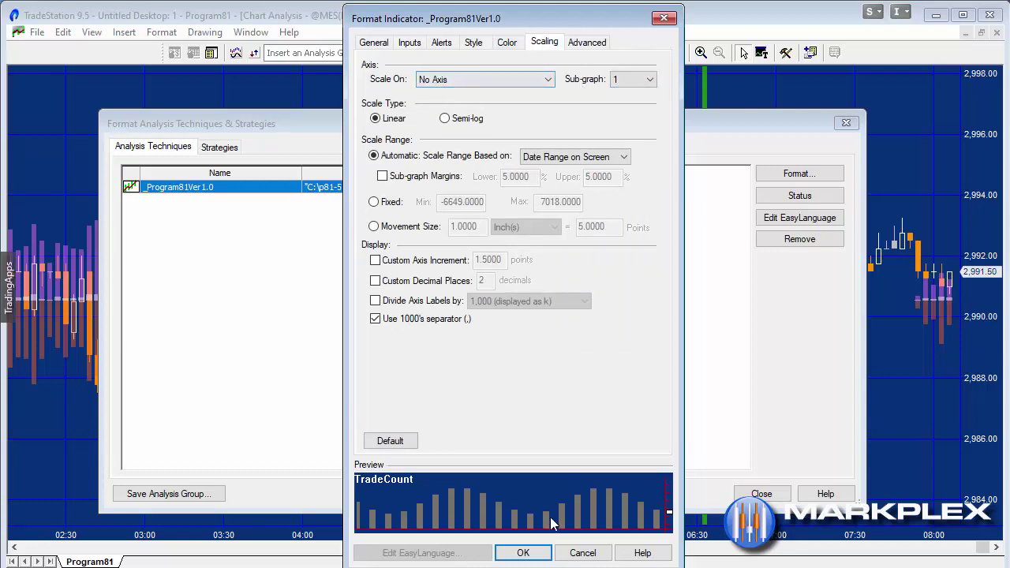
pyautogui.click(583, 553)
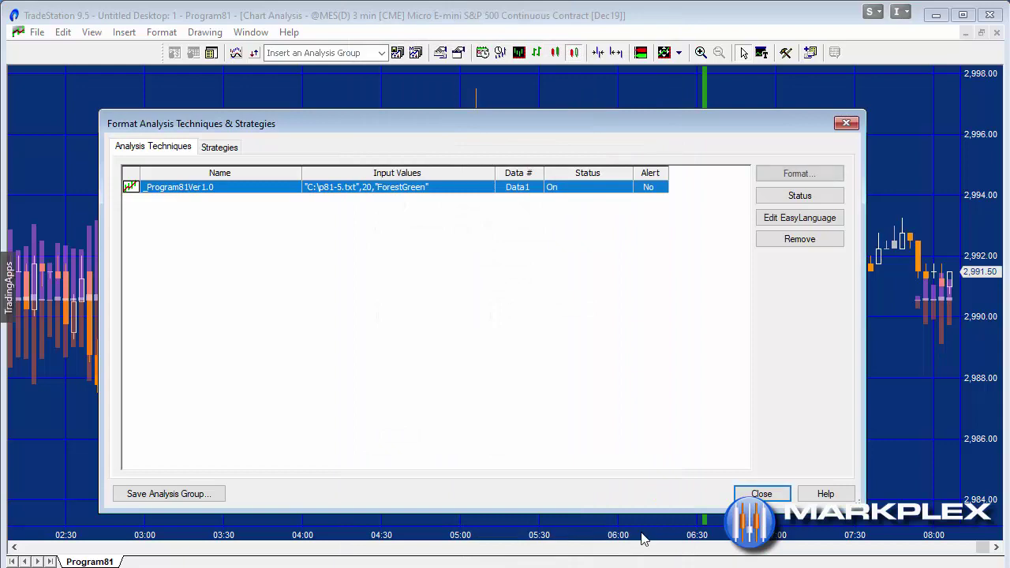
pyautogui.click(759, 493)
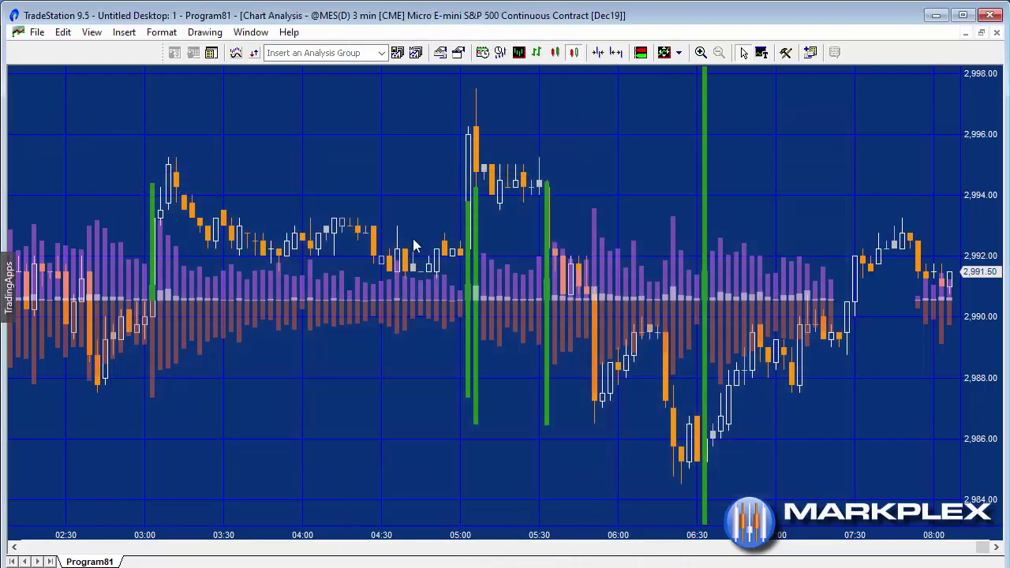
# Review the MES price data's scaling: Right Axis, sub-graph 1, linear
pyautogui.click(162, 32)
pyautogui.click(187, 52)
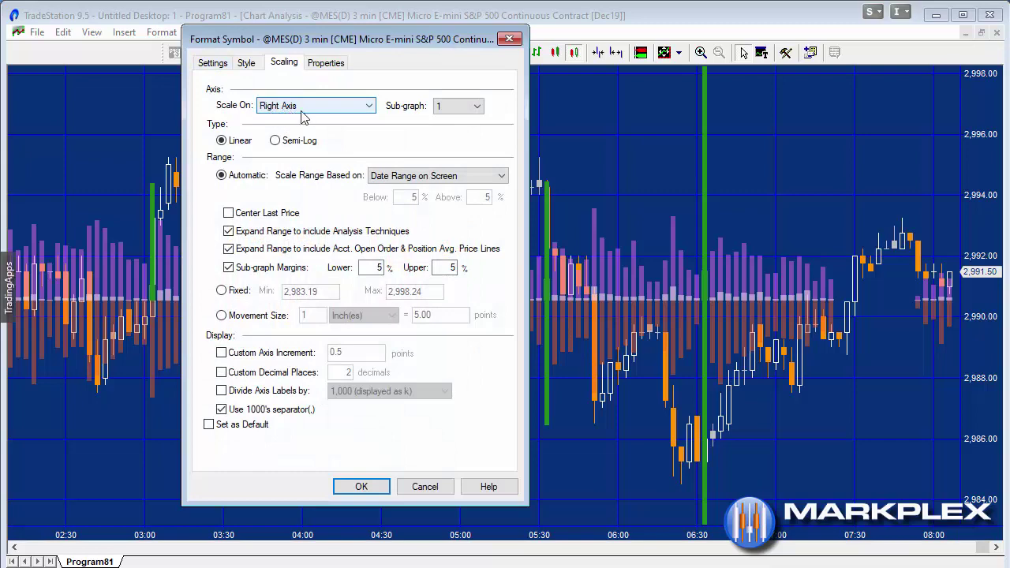
pyautogui.click(382, 486)
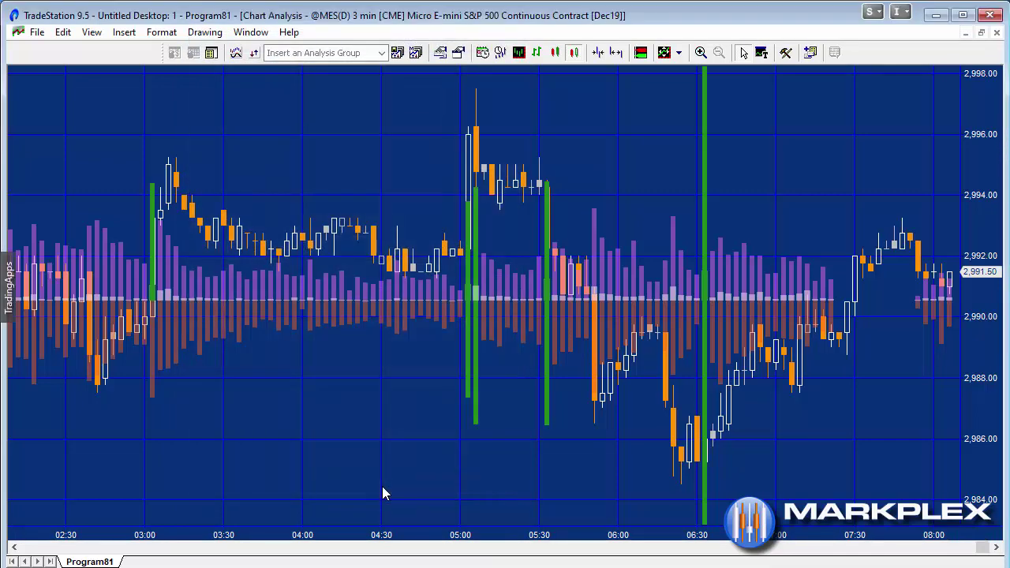